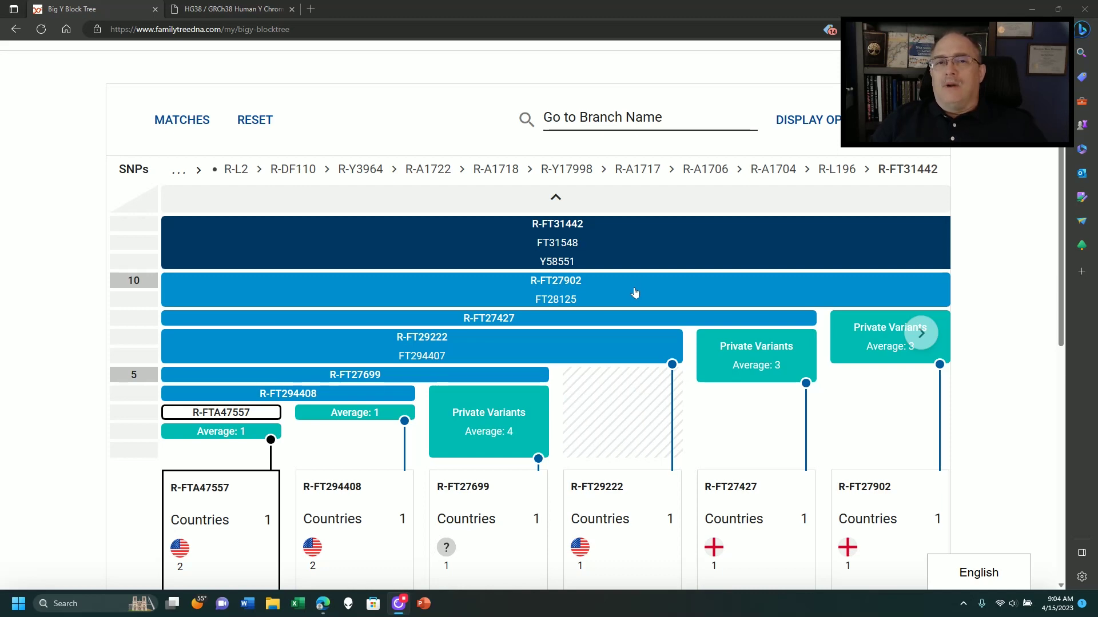
# Switch from the Big Y tab to the YBrowse hg38 view at chrY:20,830,308 for Y58551.
pyautogui.hotkey('ctrl', 'Tab')
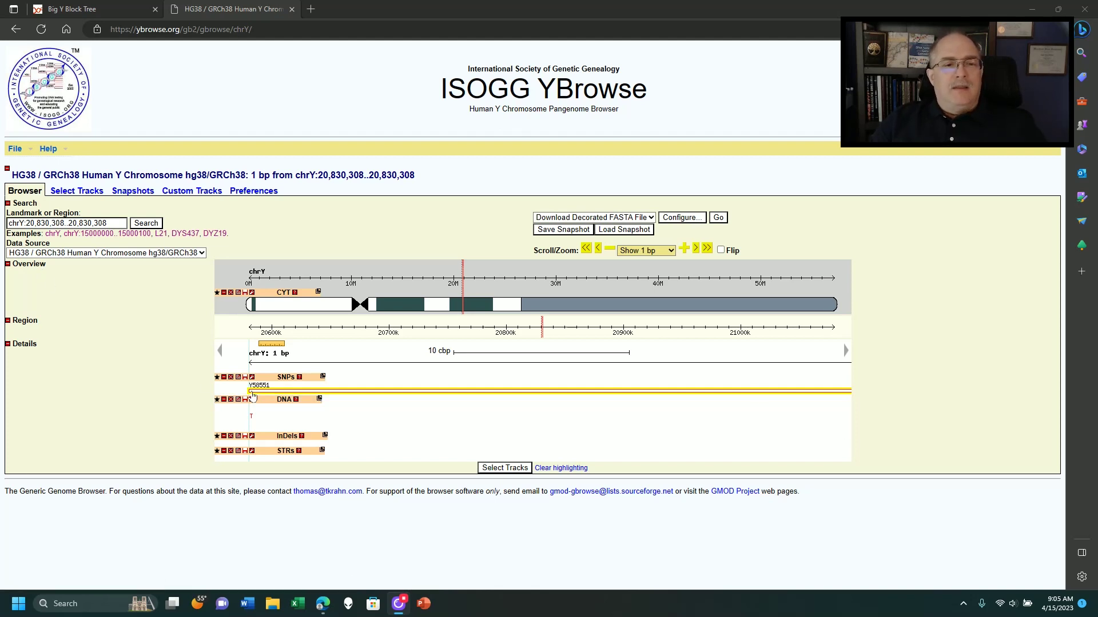
# Glance at the Big Y block tree, then open Y58551's details from the YBrowse SNPs track.
pyautogui.click(121, 8)
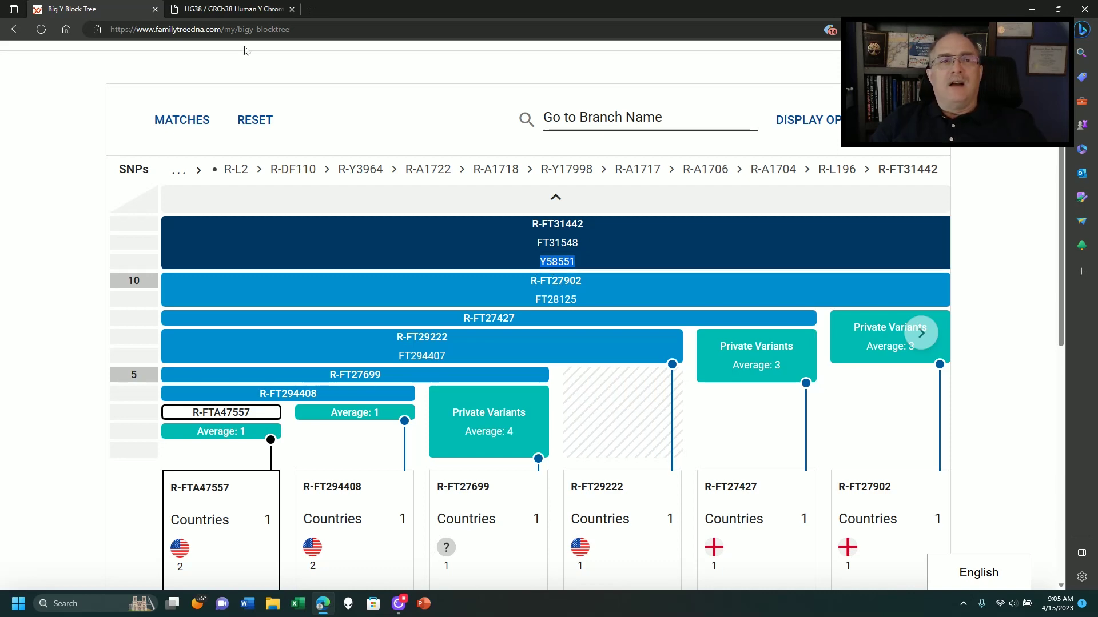
pyautogui.click(212, 13)
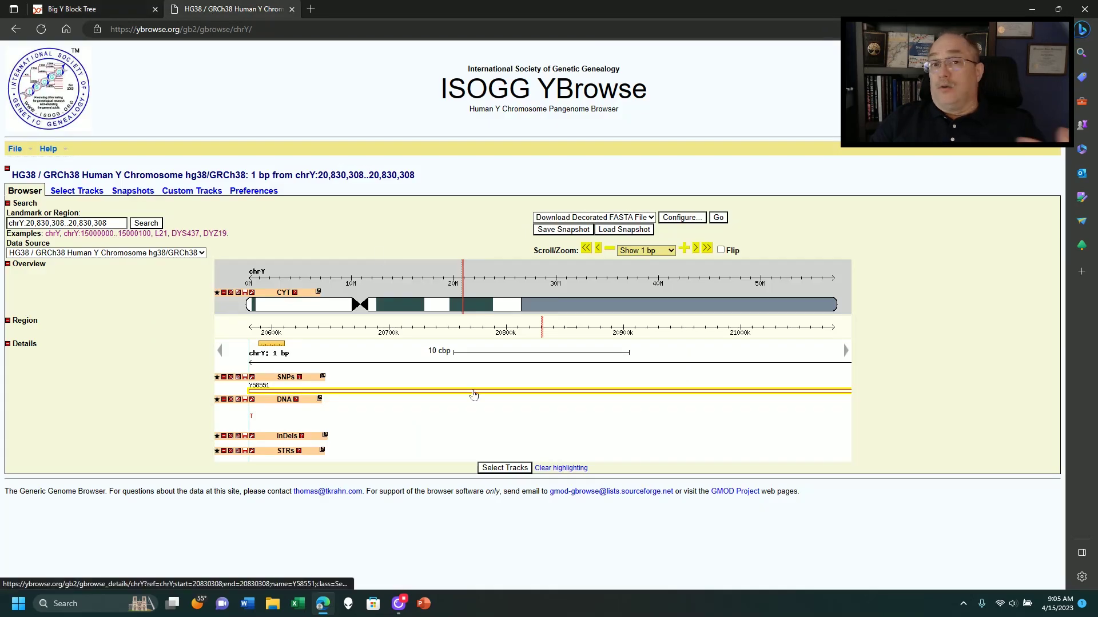
pyautogui.moveTo(473, 395)
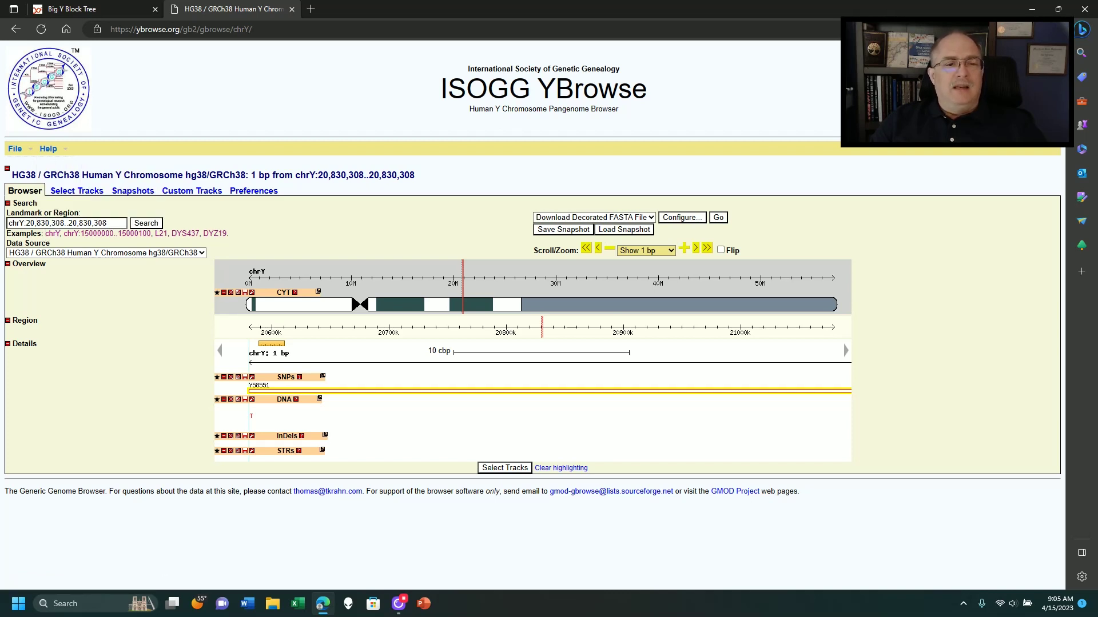
pyautogui.click(264, 389)
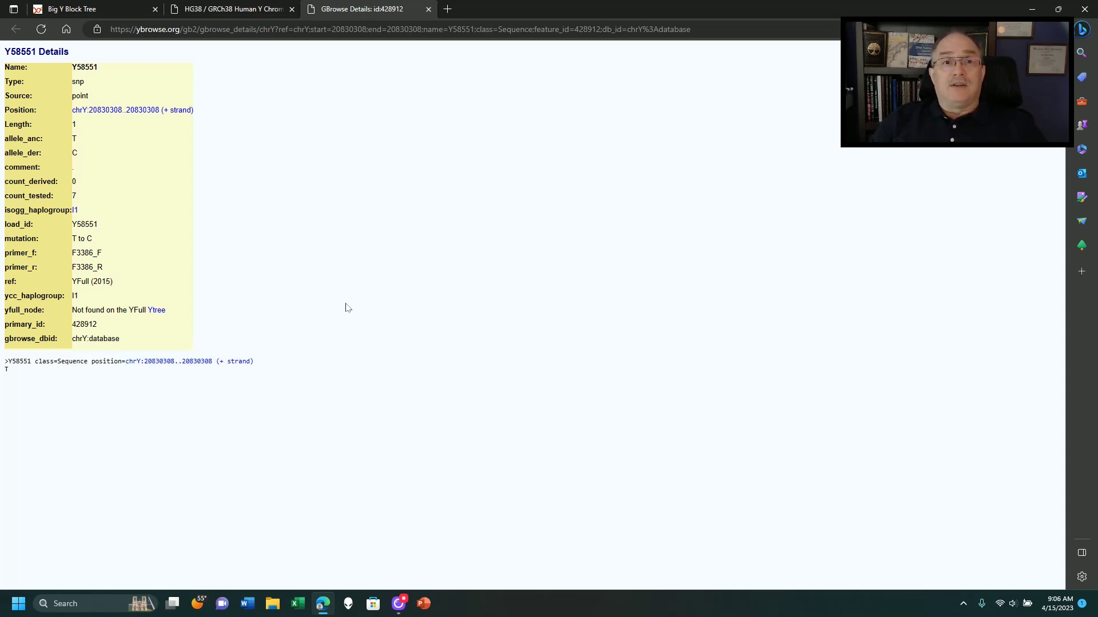
# Return to the Big Y block tree showing the R-FT31442 block with FT31548 and Y58551.
pyautogui.hotkey('ctrl', '1')
# Copy FT31548 from the block tree, search it in YBrowse, and open the FT31442 details.
pyautogui.doubleClick(557, 243)
pyautogui.hotkey('ctrl', 'c')
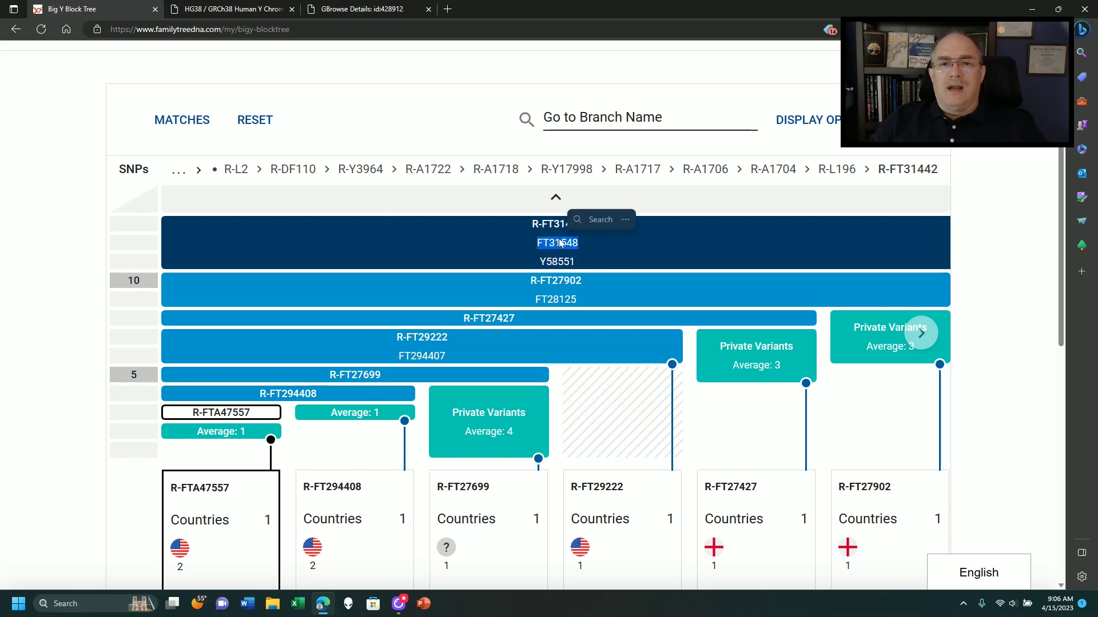
pyautogui.click(267, 10)
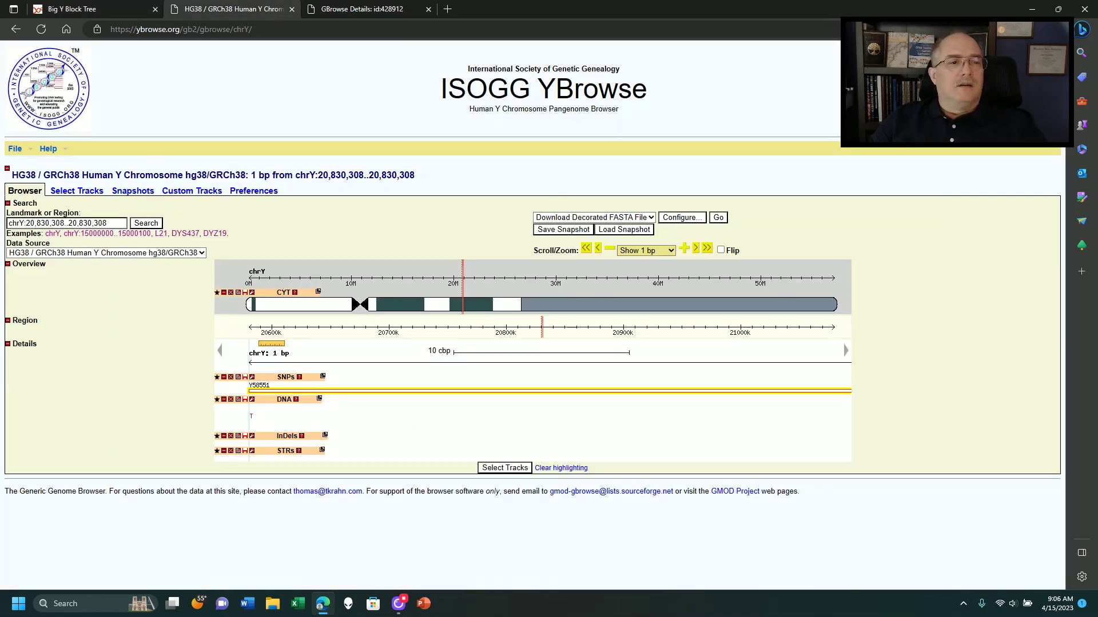
pyautogui.moveTo(108, 223); pyautogui.dragTo(2, 223)
pyautogui.hotkey('ctrl', 'v')
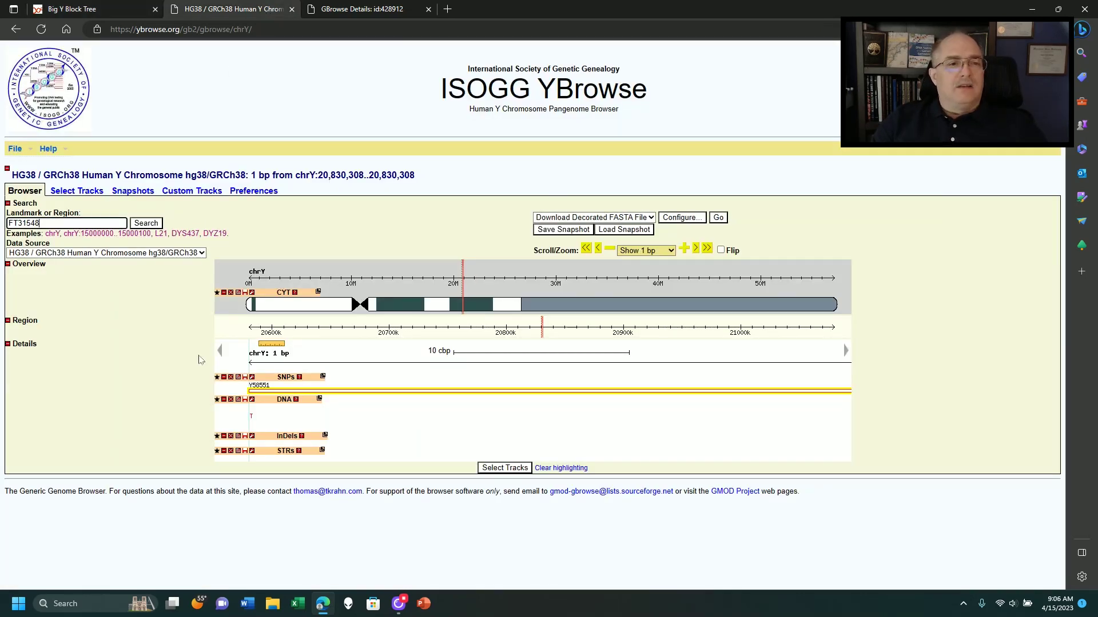
pyautogui.click(262, 392)
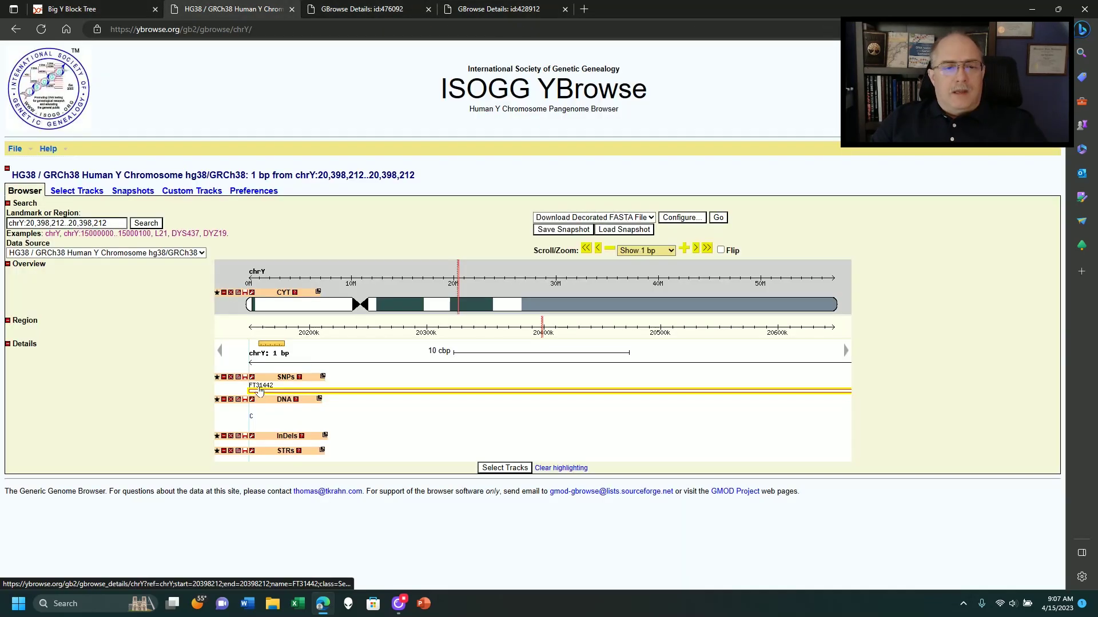
pyautogui.click(259, 390)
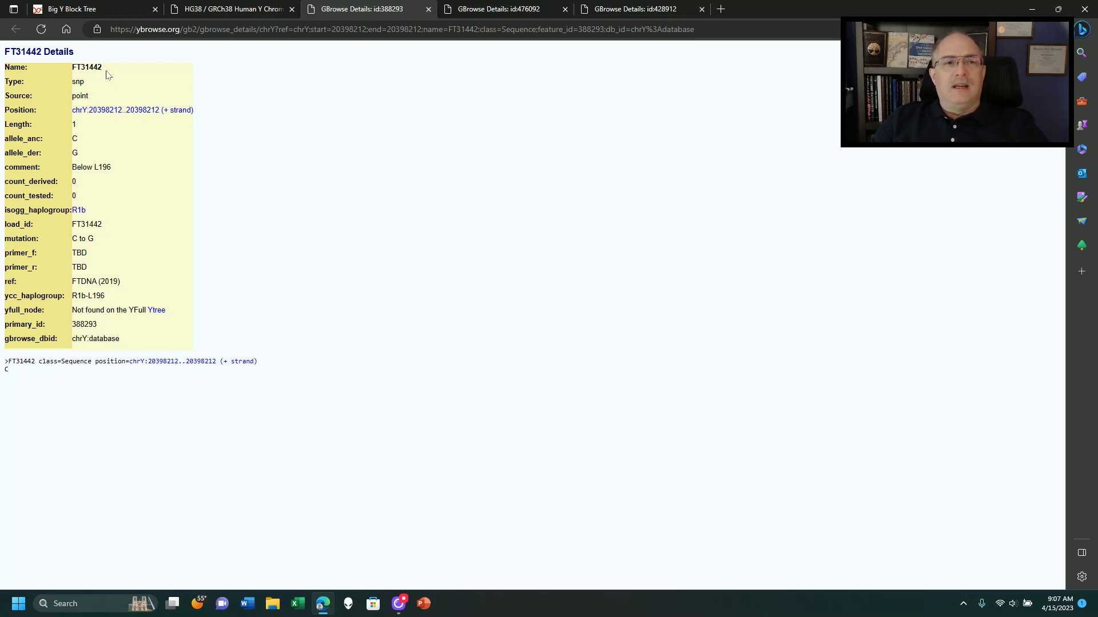
# Compare the FT31548 and Y58551 details pages back and forth, ending on Y58551's T to C record.
pyautogui.click(542, 9)
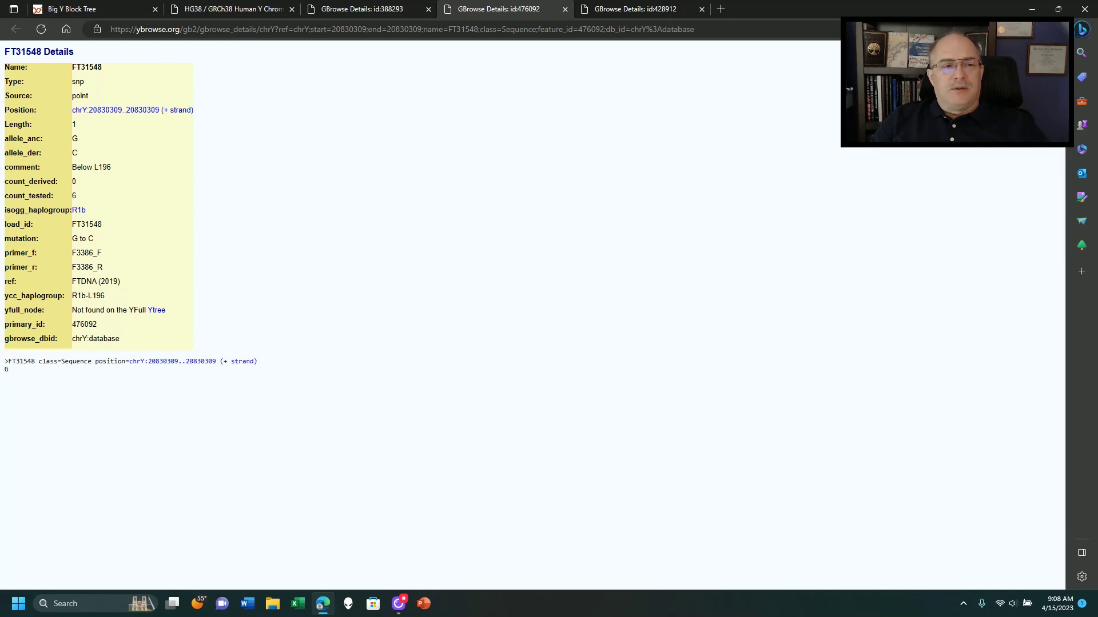
pyautogui.click(625, 11)
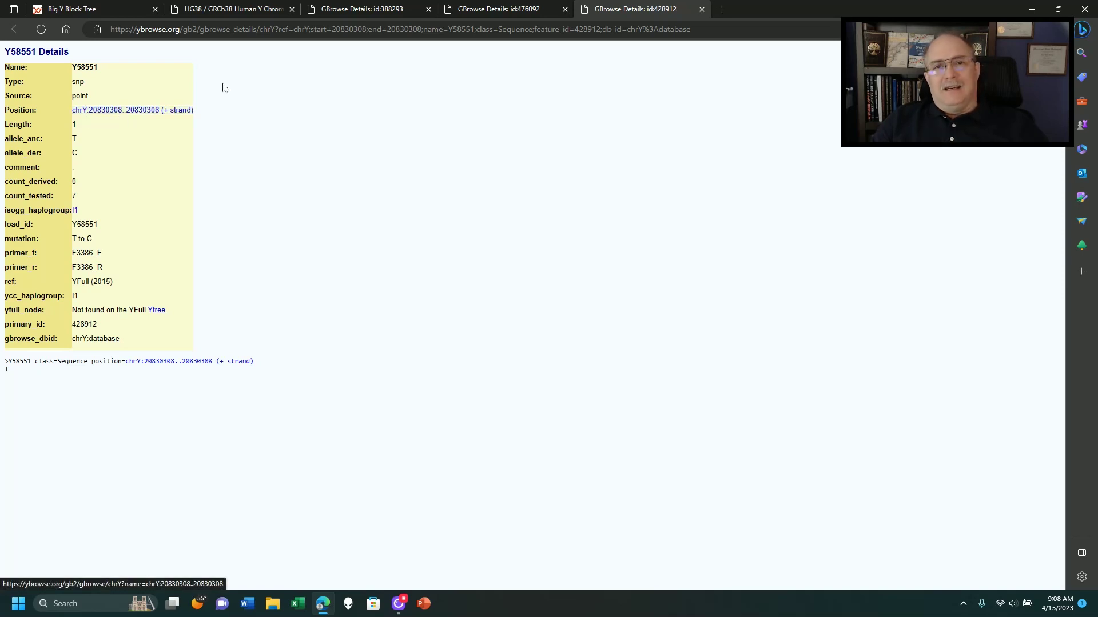
pyautogui.click(525, 13)
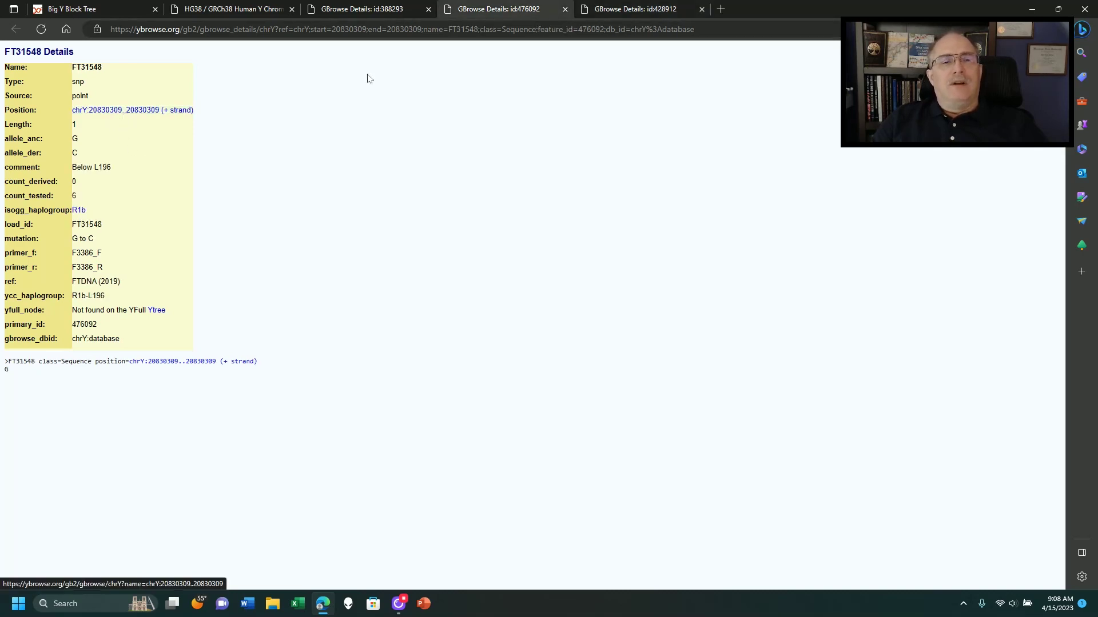
pyautogui.click(626, 11)
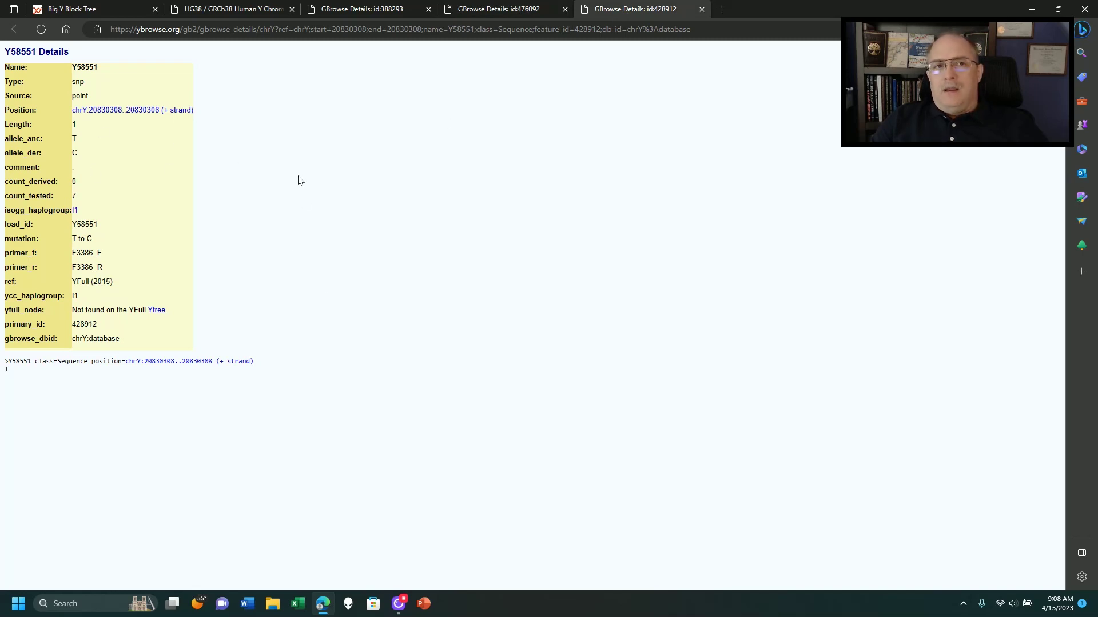
pyautogui.click(218, 10)
# Recheck the R-FT31442 block, then view the FT31442 and FT31548 details pages.
pyautogui.click(78, 12)
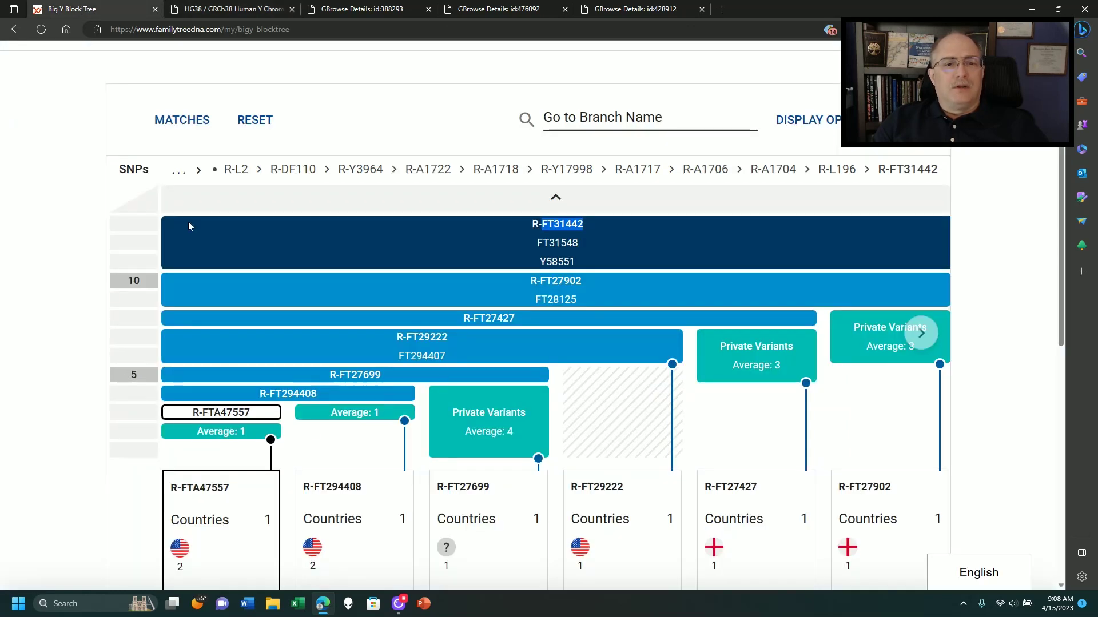
pyautogui.click(625, 243)
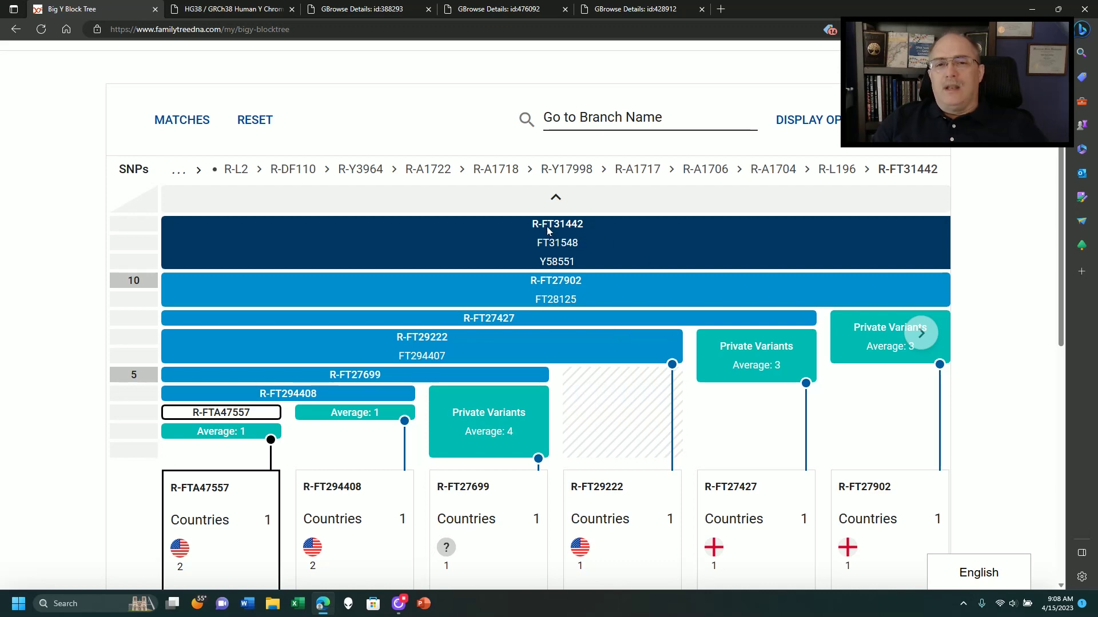
pyautogui.click(353, 10)
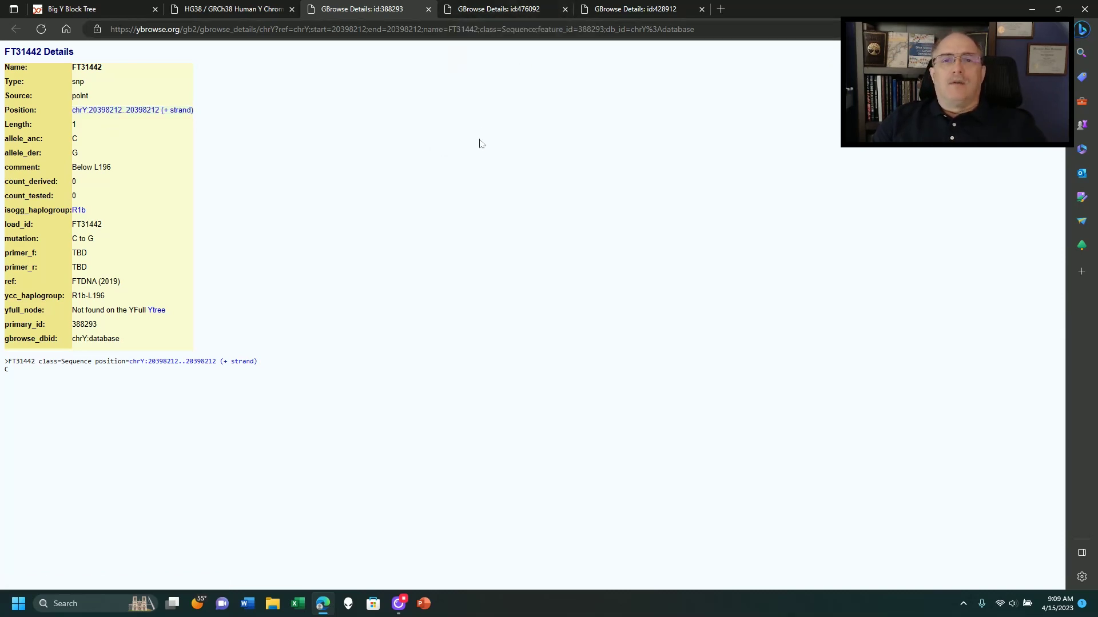
pyautogui.click(537, 9)
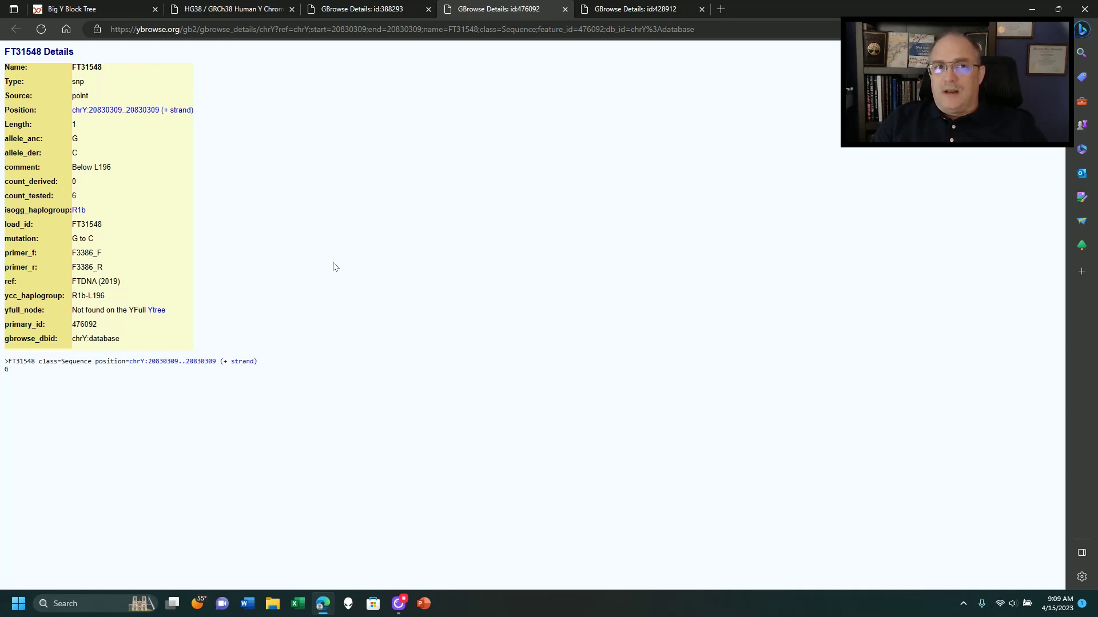
# Go from the block tree back to the Big Y Results named-variants list.
pyautogui.click(73, 11)
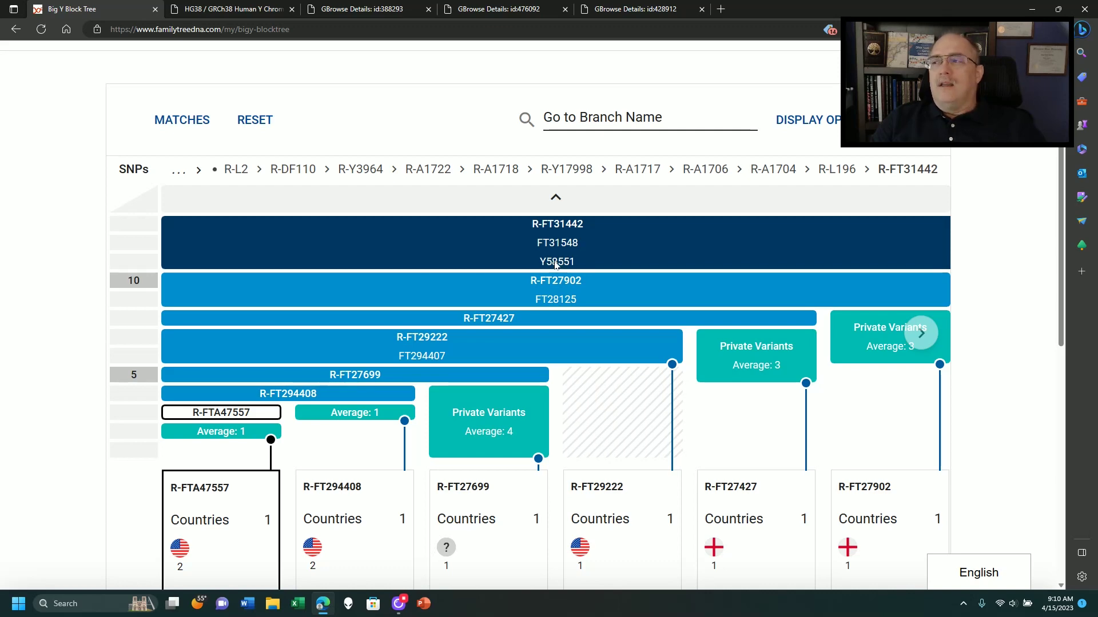
pyautogui.hotkey('alt', 'Left')
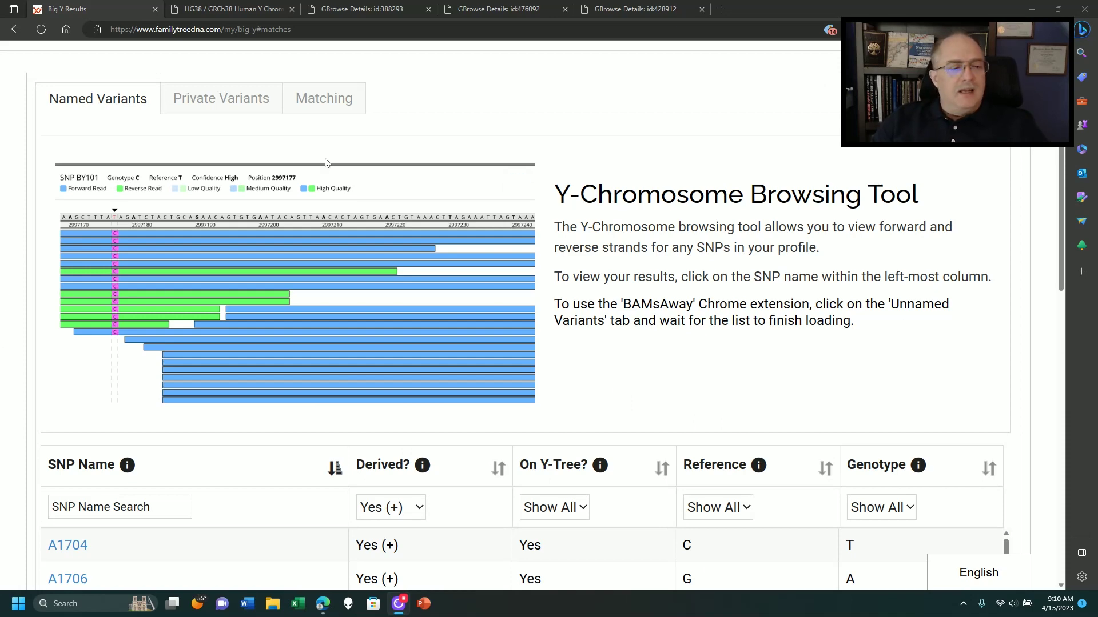
# Filter the named variants to Y58551 and open its read alignment at position 20830308.
pyautogui.click(120, 508)
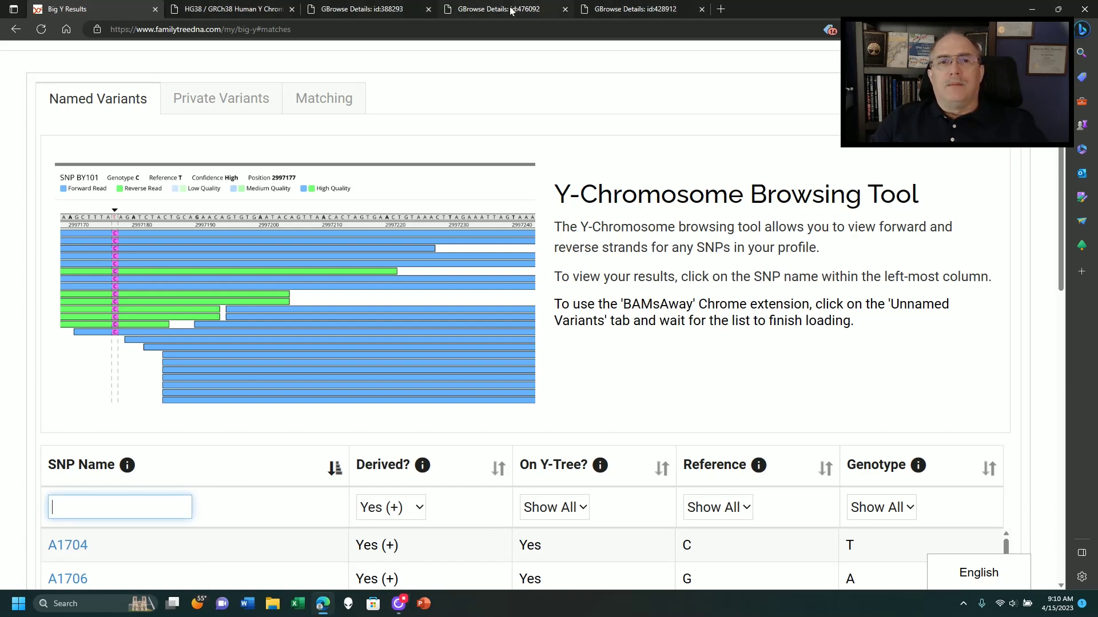
pyautogui.write('Y58551')
pyautogui.click(57, 464)
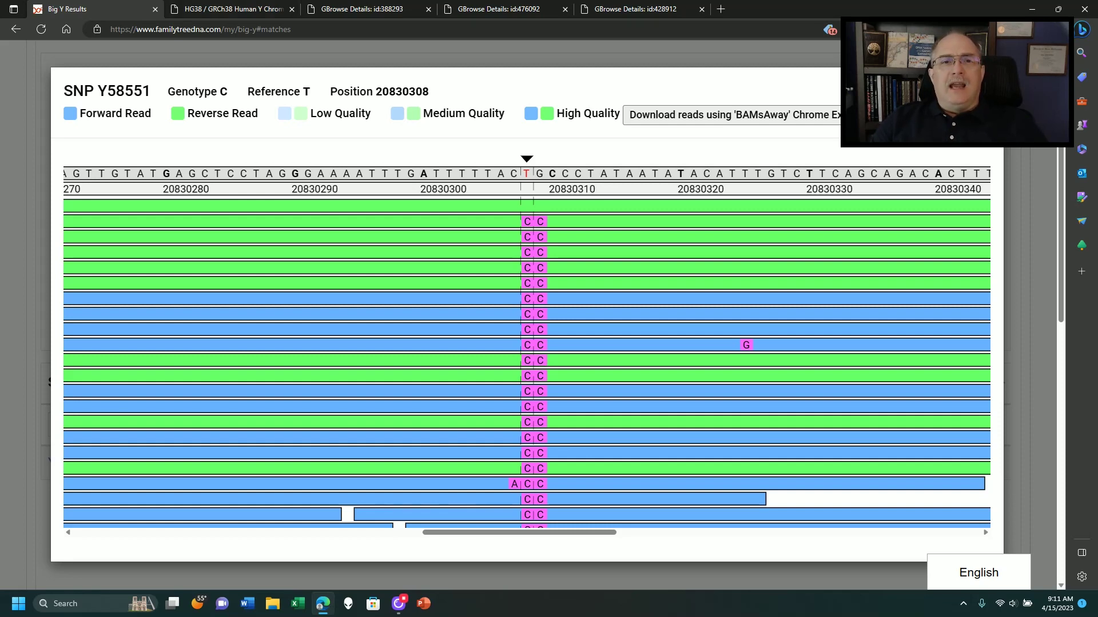
pyautogui.moveTo(408, 91); pyautogui.dragTo(429, 91)
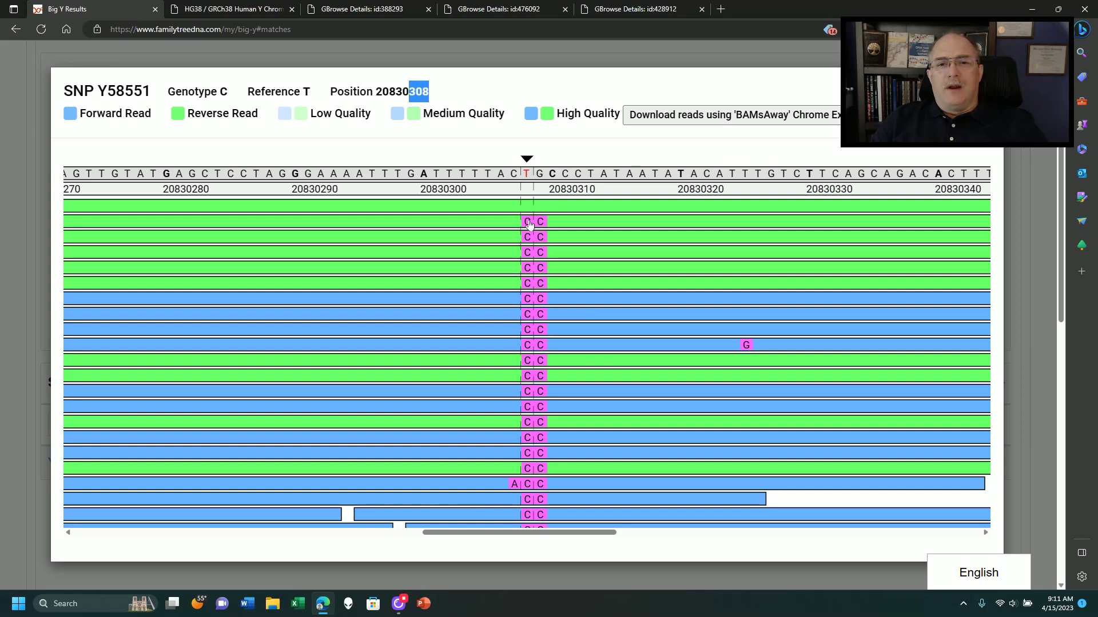
pyautogui.click(537, 187)
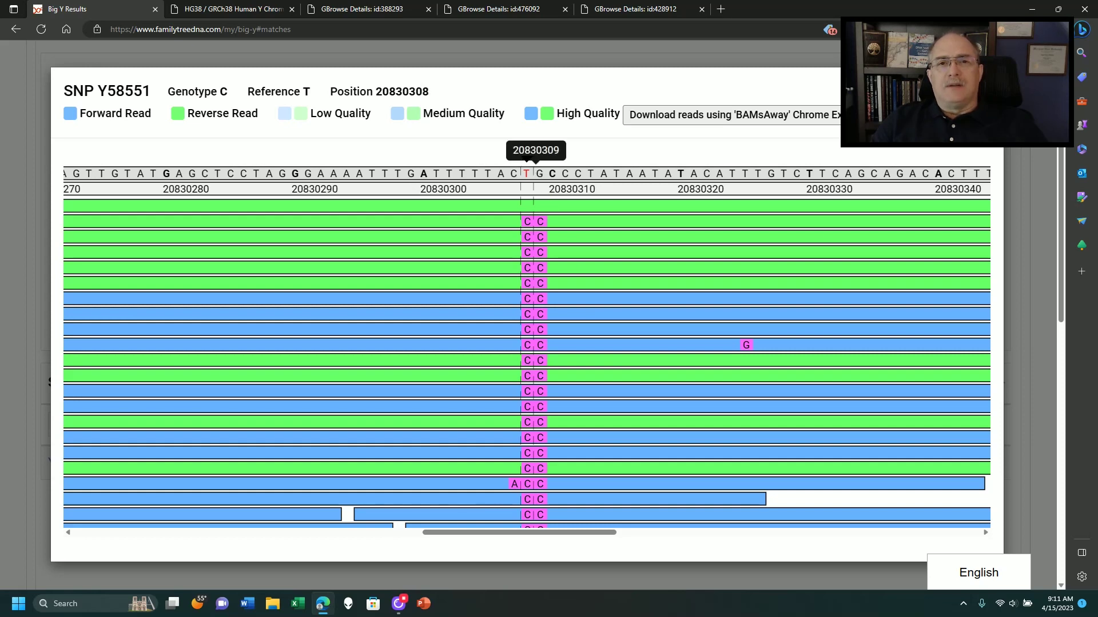
pyautogui.click(445, 15)
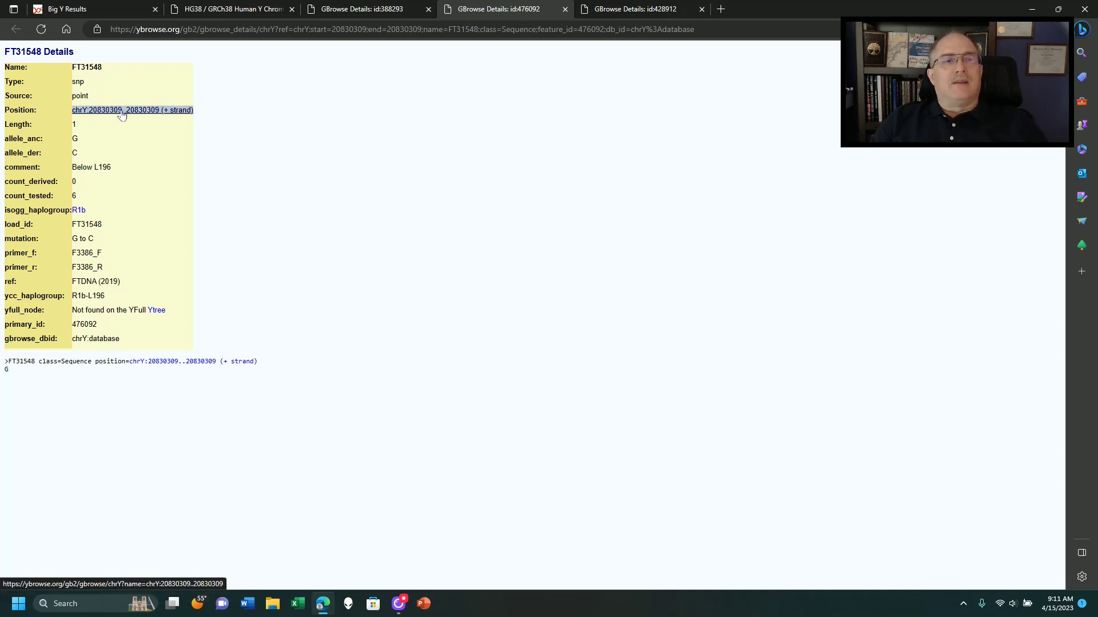
pyautogui.click(136, 13)
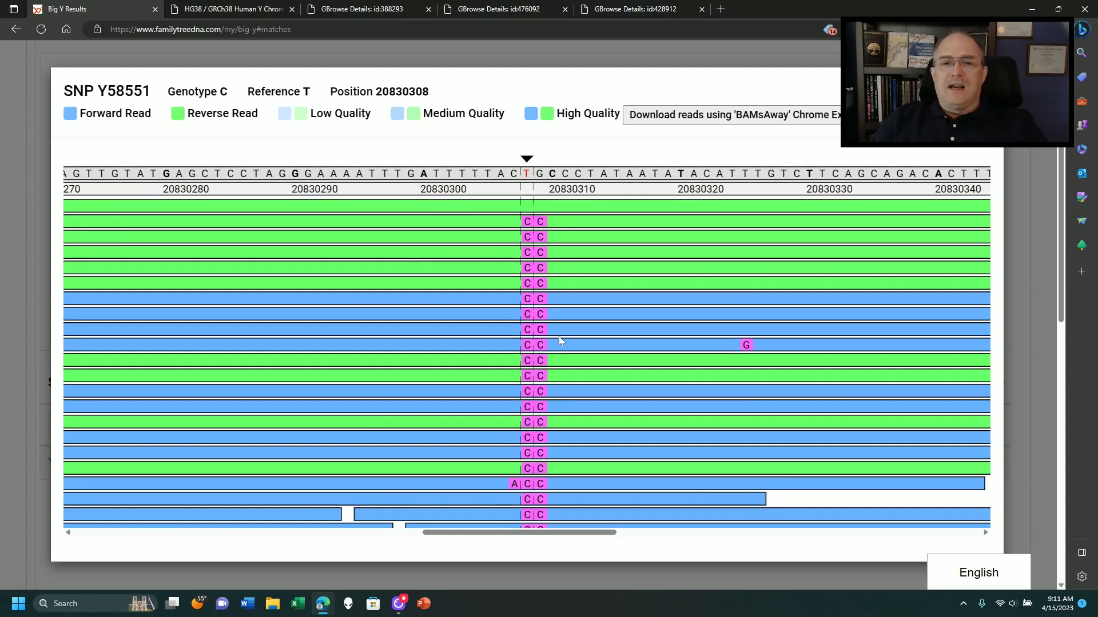
pyautogui.scroll(-3, 560, 340)
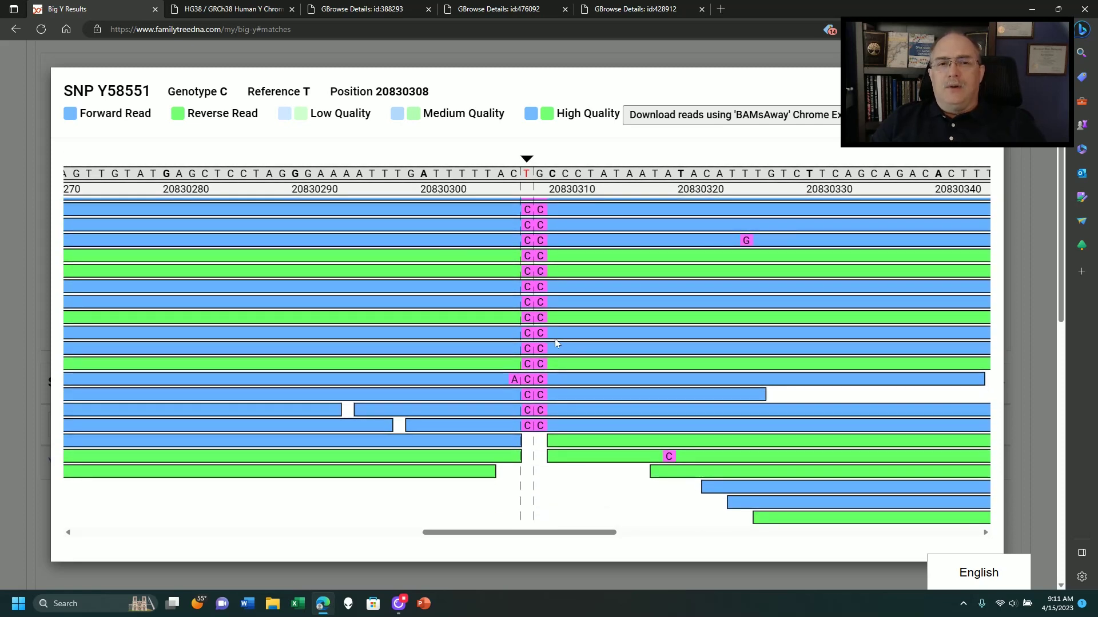
pyautogui.scroll(3, 553, 345)
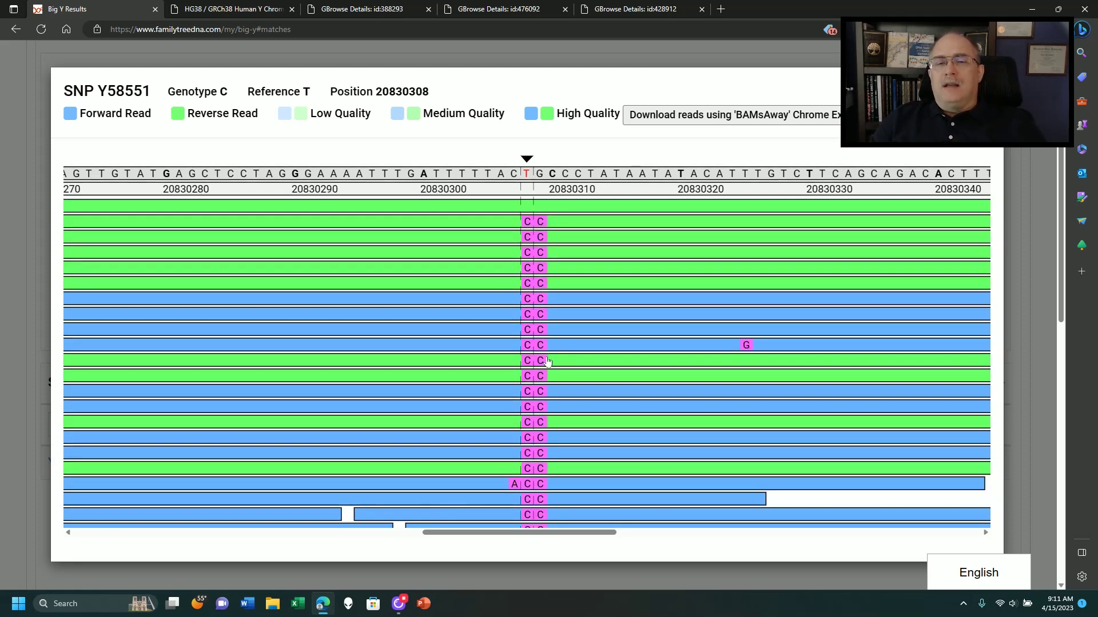